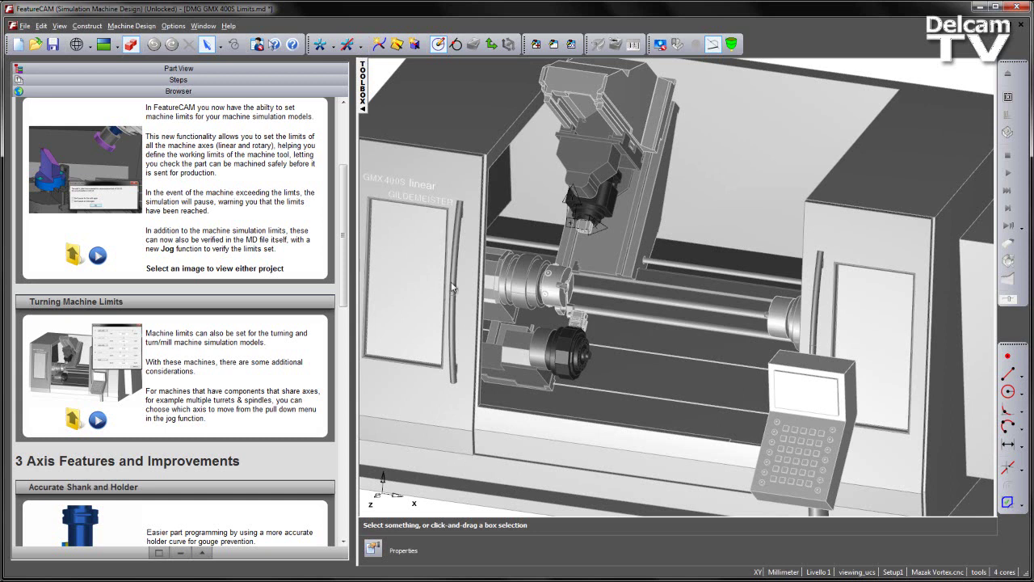
# Check the linear travel limits and home position of the upper_xslide solid in the machine model, leaving them unmodified
pyautogui.click(223, 70)
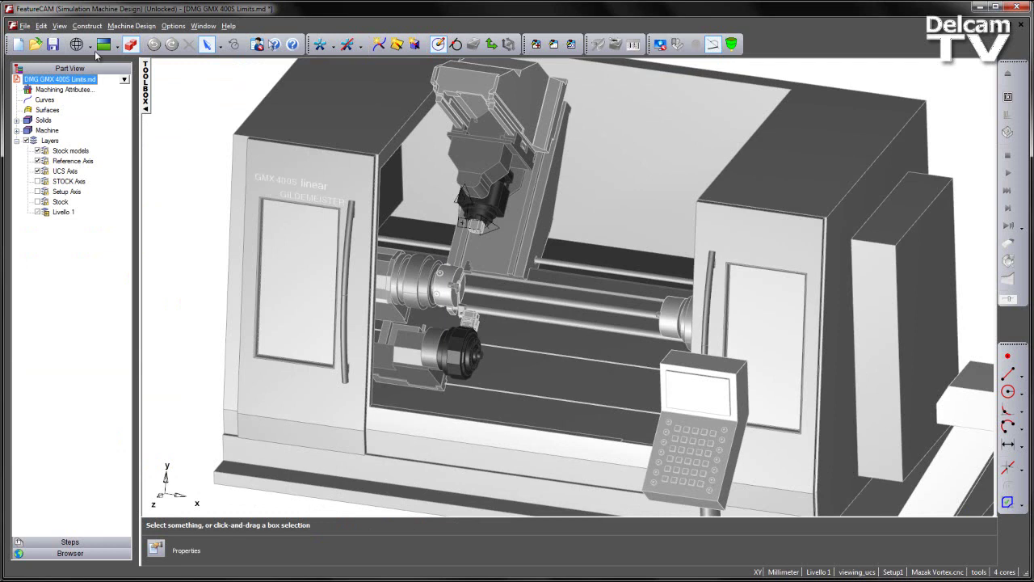
pyautogui.click(129, 26)
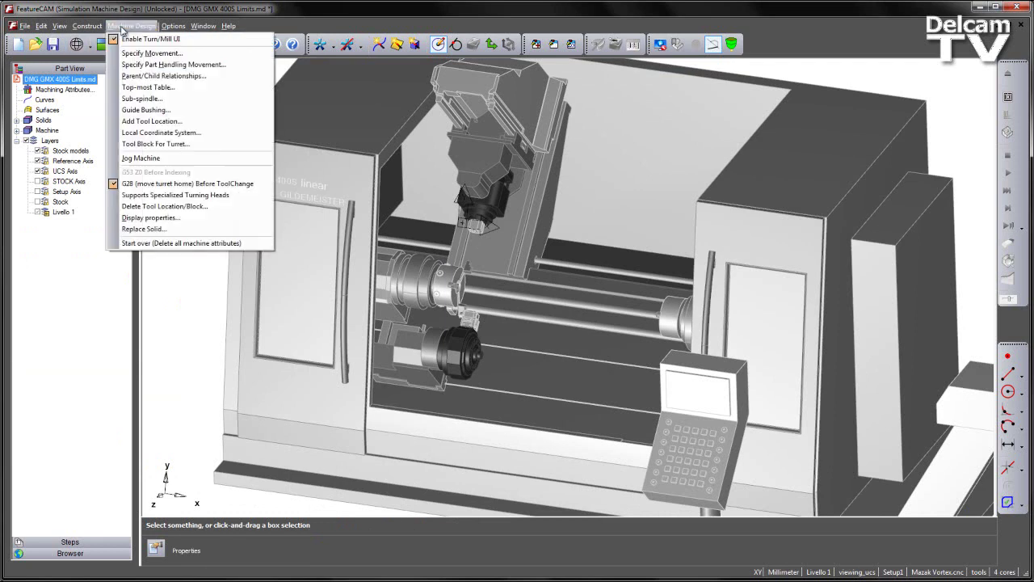
pyautogui.click(153, 53)
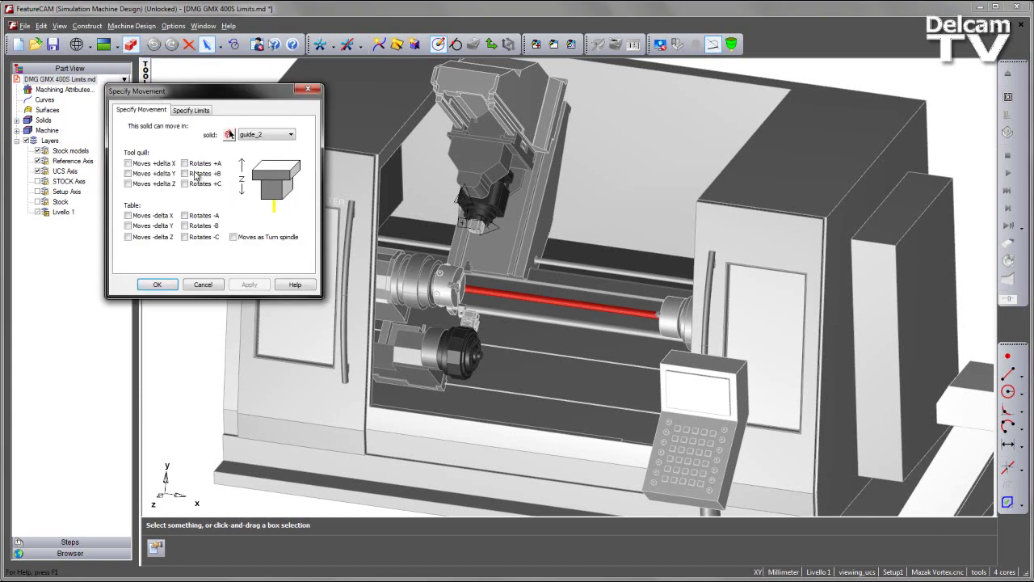
pyautogui.click(229, 136)
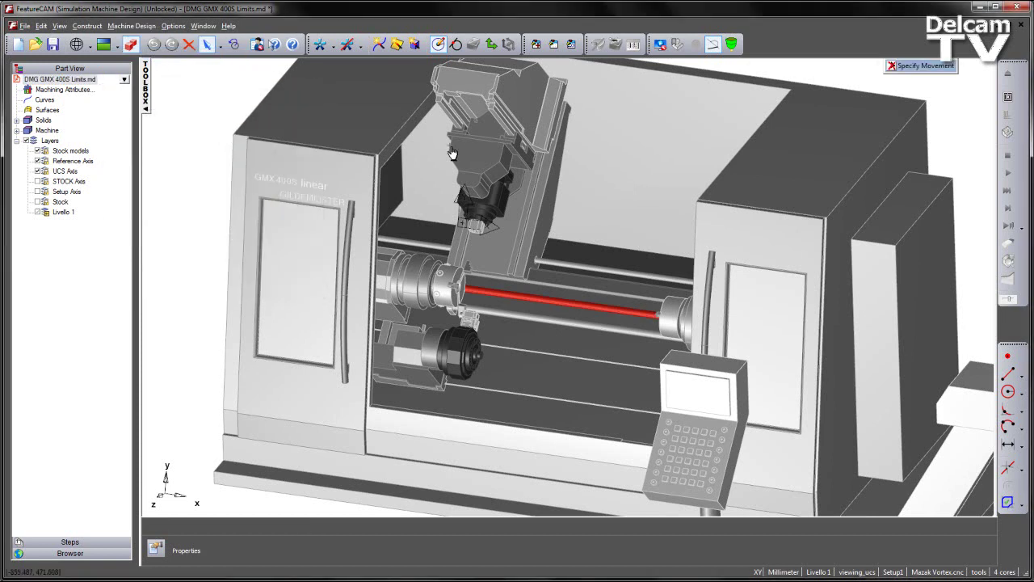
pyautogui.click(524, 108)
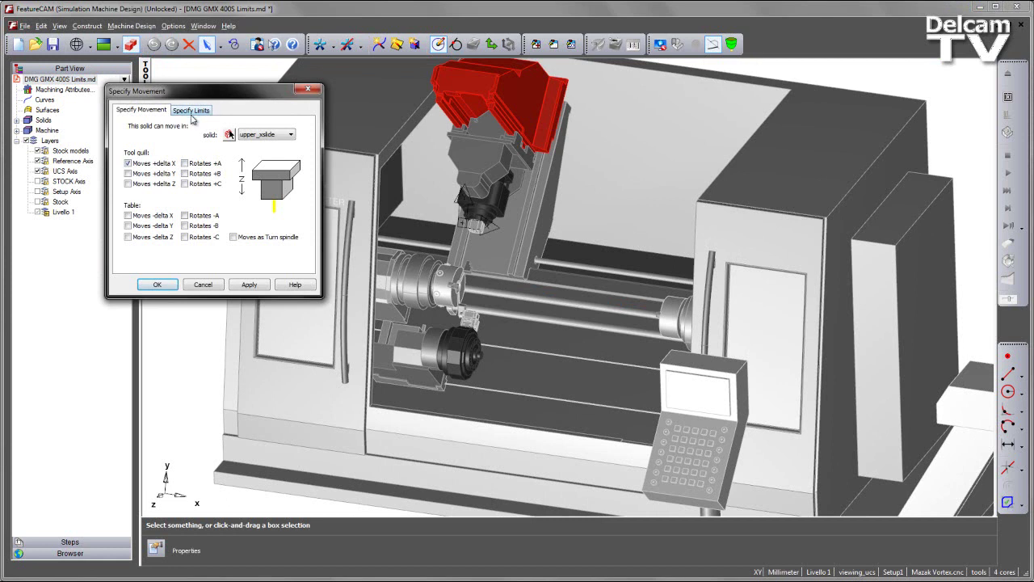
pyautogui.click(192, 111)
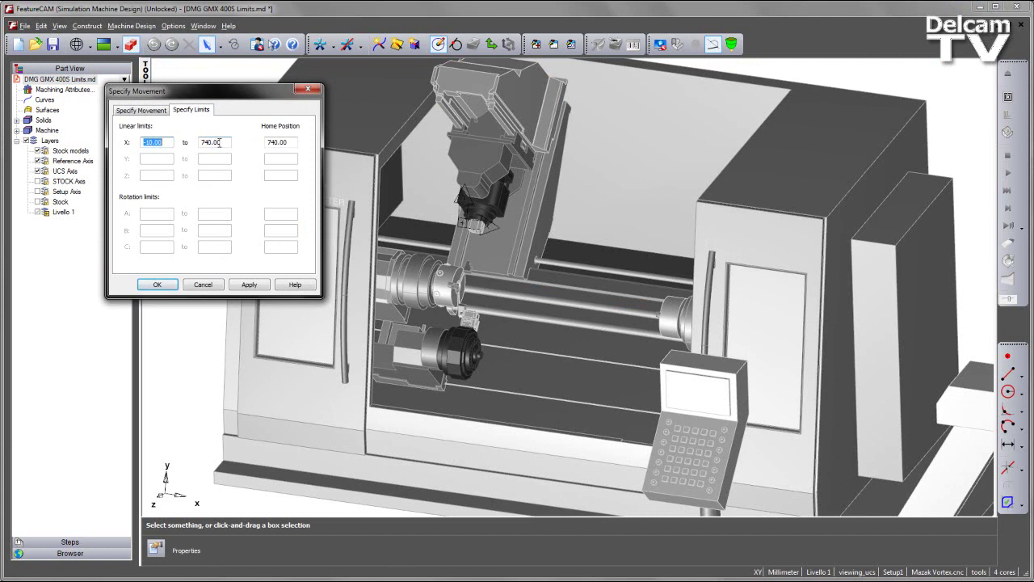
pyautogui.click(206, 284)
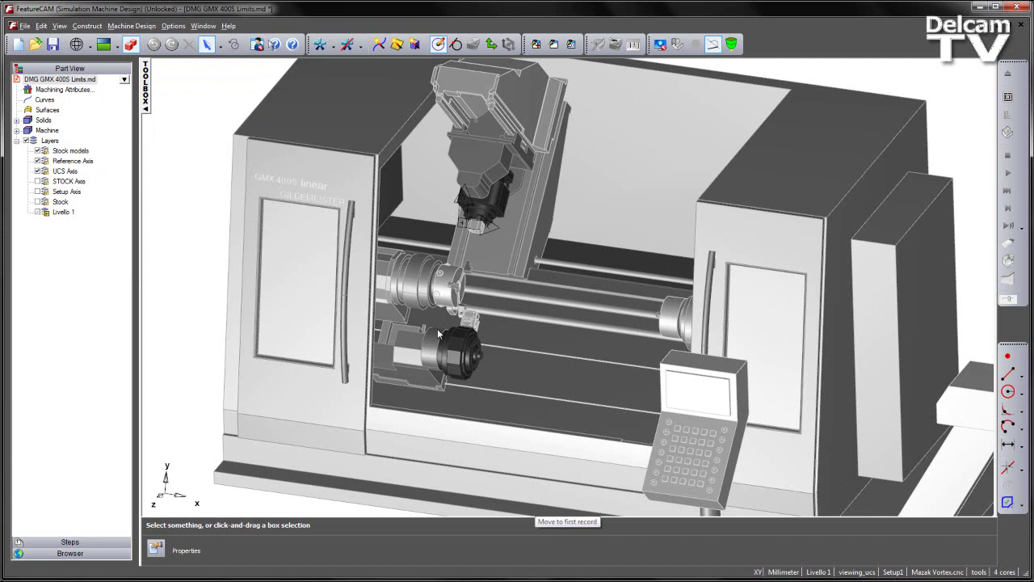
# Start jogging the machine without saving the file, and arrange the jog controls and view so the machine is clear
pyautogui.click(120, 27)
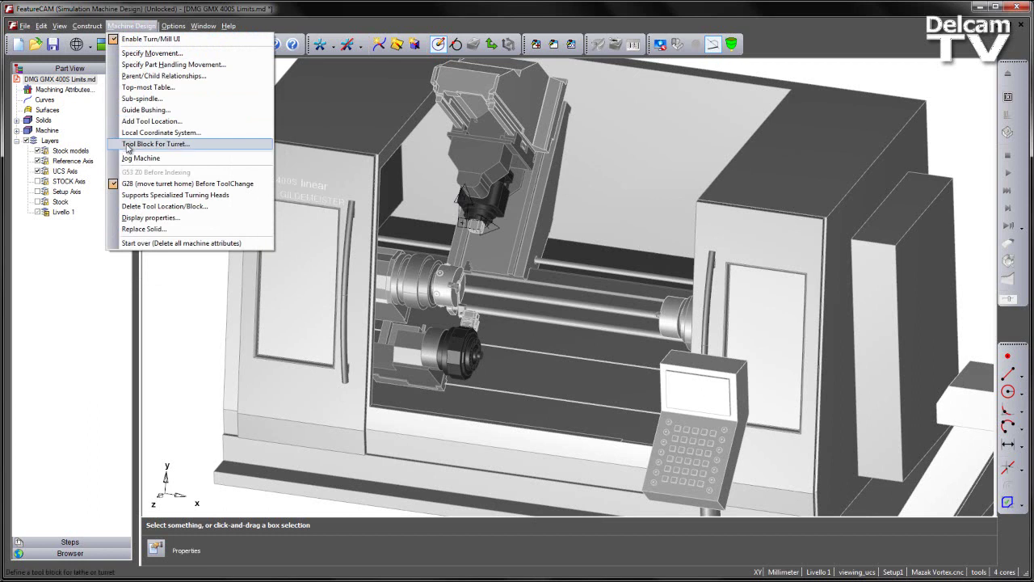
pyautogui.click(141, 158)
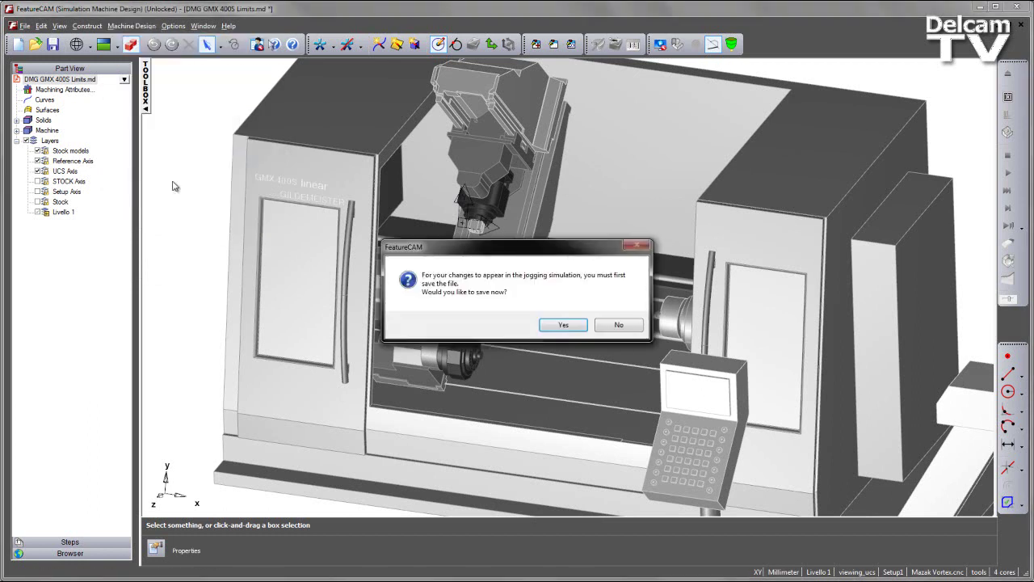
pyautogui.click(614, 325)
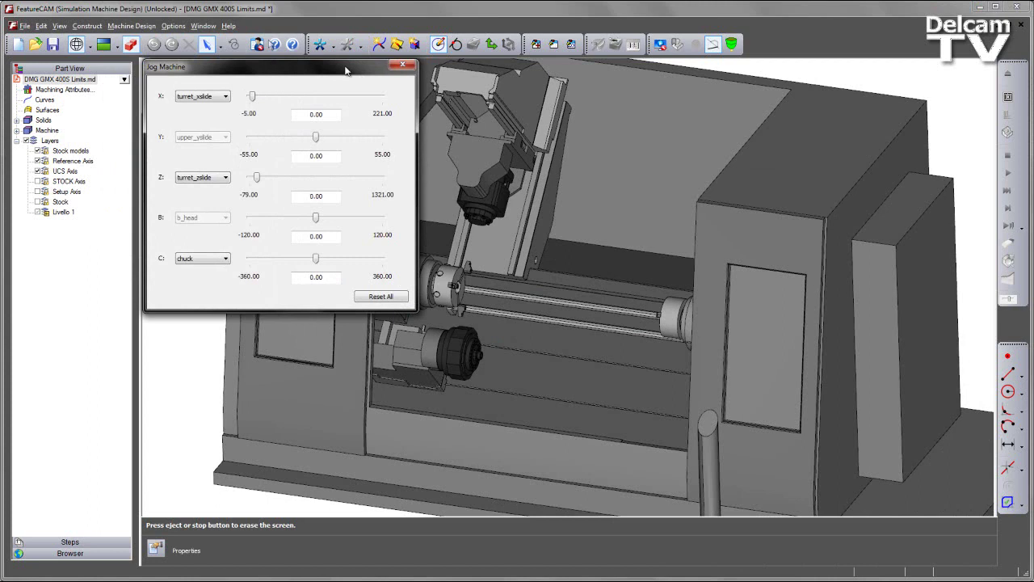
pyautogui.moveTo(345, 70); pyautogui.dragTo(234, 49)
pyautogui.scroll(-2, 413, 256)
pyautogui.scroll(3, 420, 252)
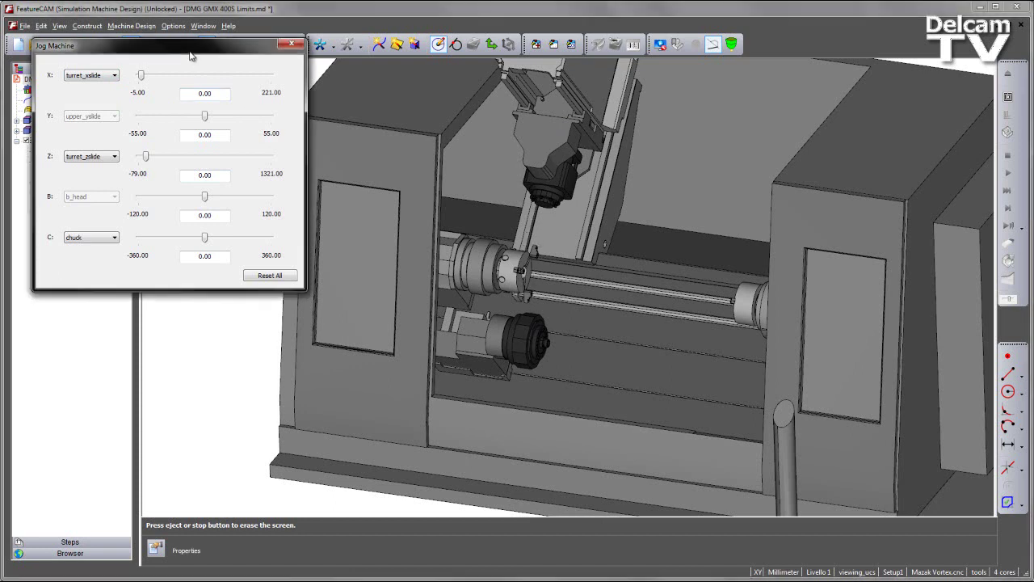
pyautogui.moveTo(192, 49); pyautogui.dragTo(197, 113)
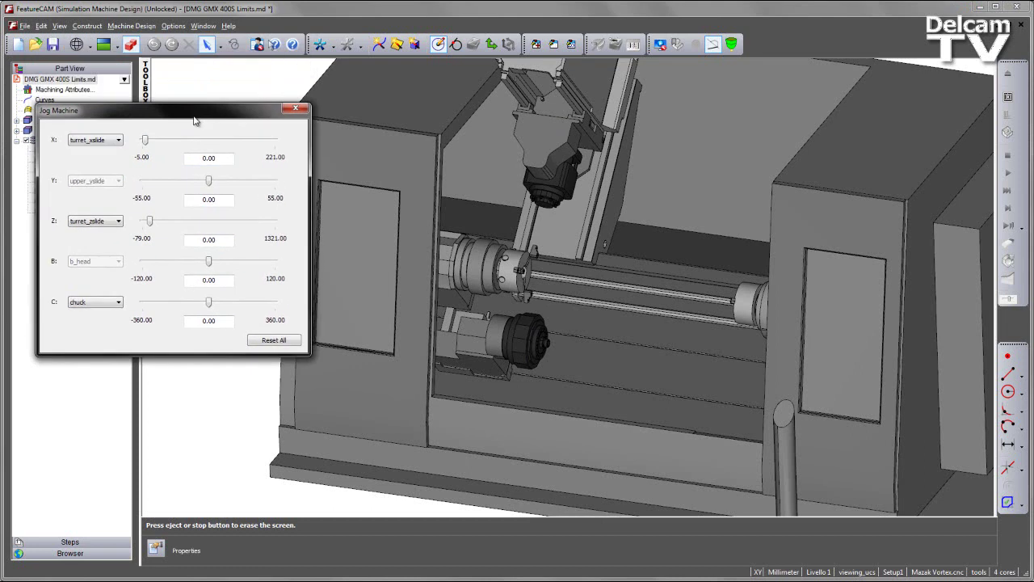
# Check the X jog range of upper_xslide, and jog turret_xslide to about 110 mm in X
pyautogui.click(118, 141)
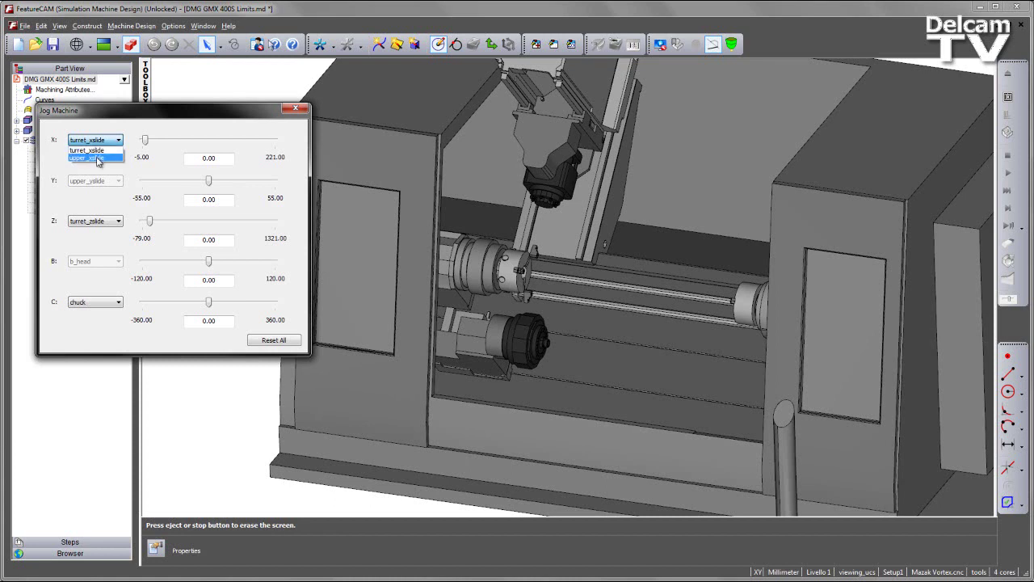
pyautogui.click(98, 158)
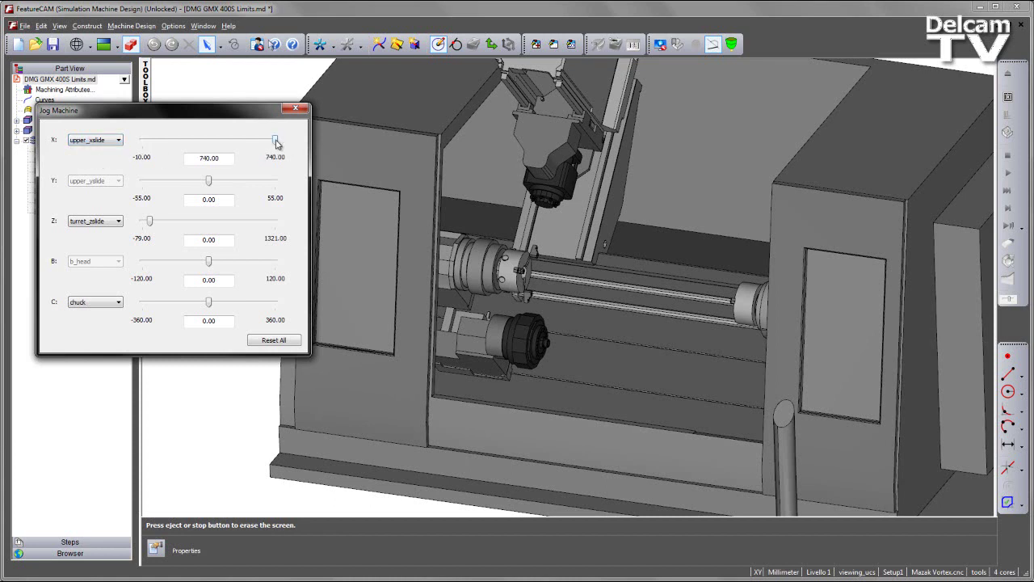
pyautogui.moveTo(275, 143)
pyautogui.mouseDown()
pyautogui.moveTo(208, 143)
pyautogui.moveTo(275, 142)
pyautogui.mouseUp()
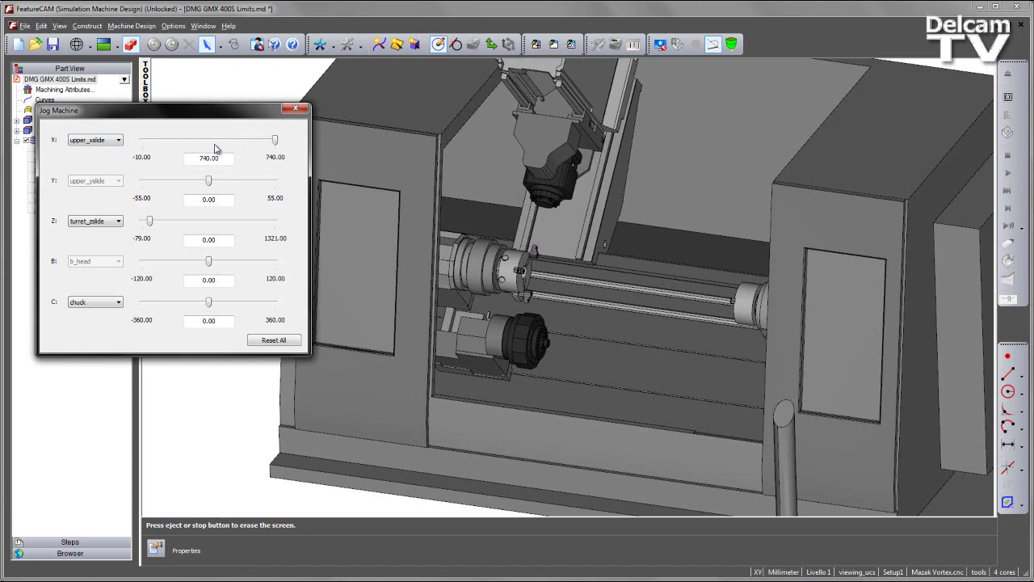
pyautogui.click(117, 142)
pyautogui.click(105, 151)
pyautogui.moveTo(147, 140); pyautogui.dragTo(211, 155)
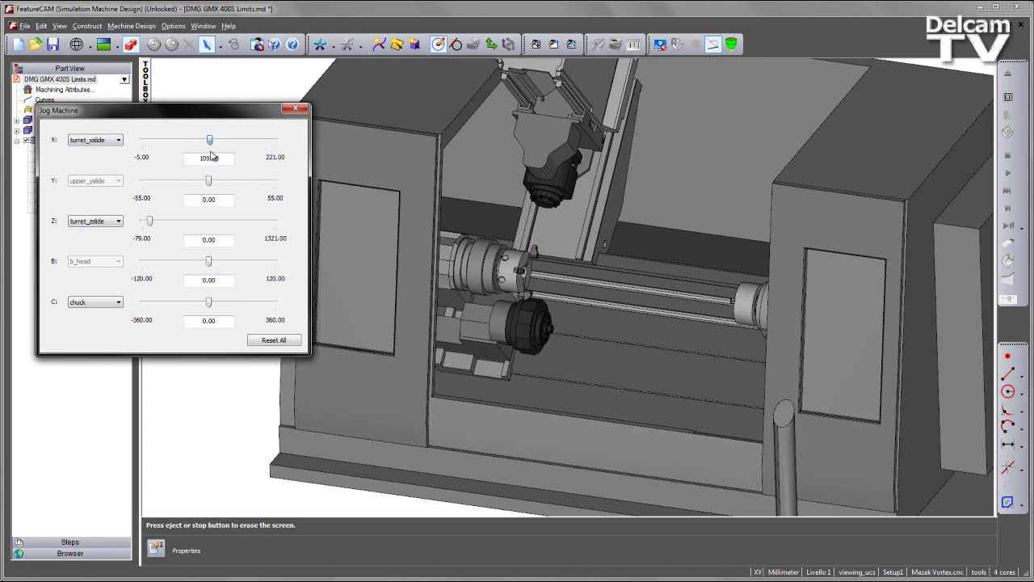
# Jog the upper head along Z, move turret_zslide to about 346 mm, and end the machine jogging
pyautogui.click(114, 222)
pyautogui.click(110, 238)
pyautogui.moveTo(143, 223); pyautogui.dragTo(194, 224)
pyautogui.click(116, 221)
pyautogui.click(115, 232)
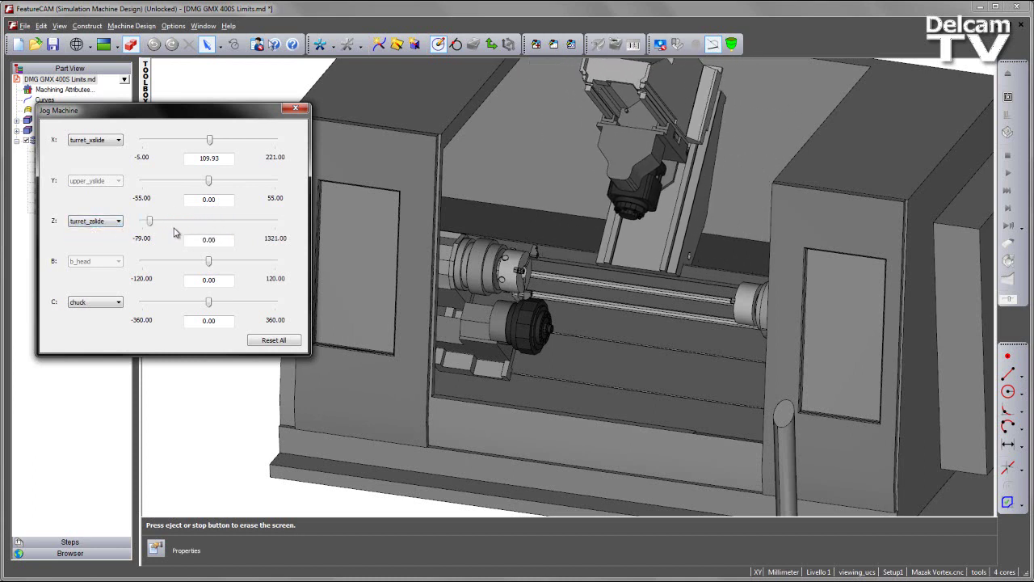
pyautogui.moveTo(154, 226); pyautogui.dragTo(183, 233)
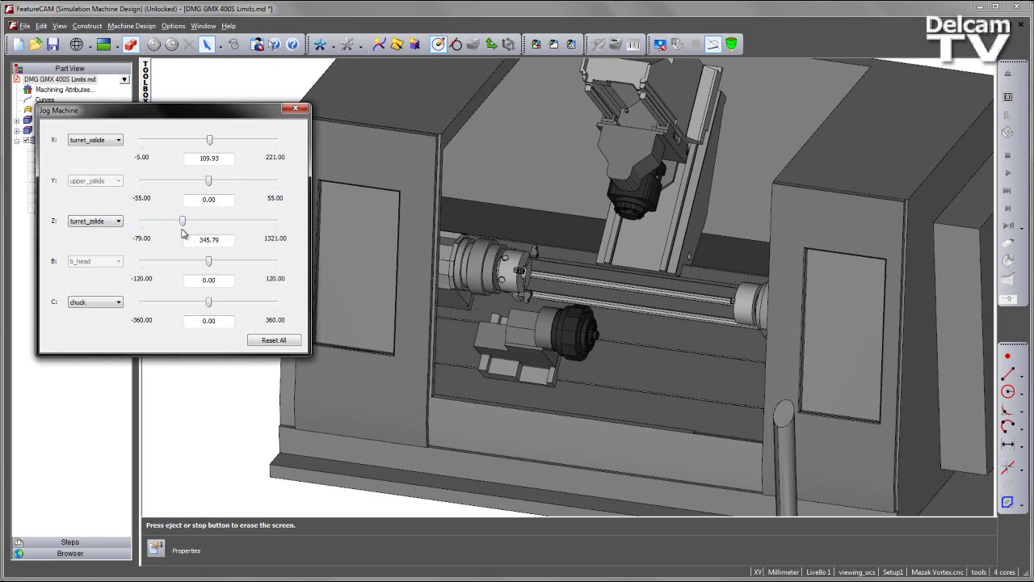
pyautogui.click(295, 108)
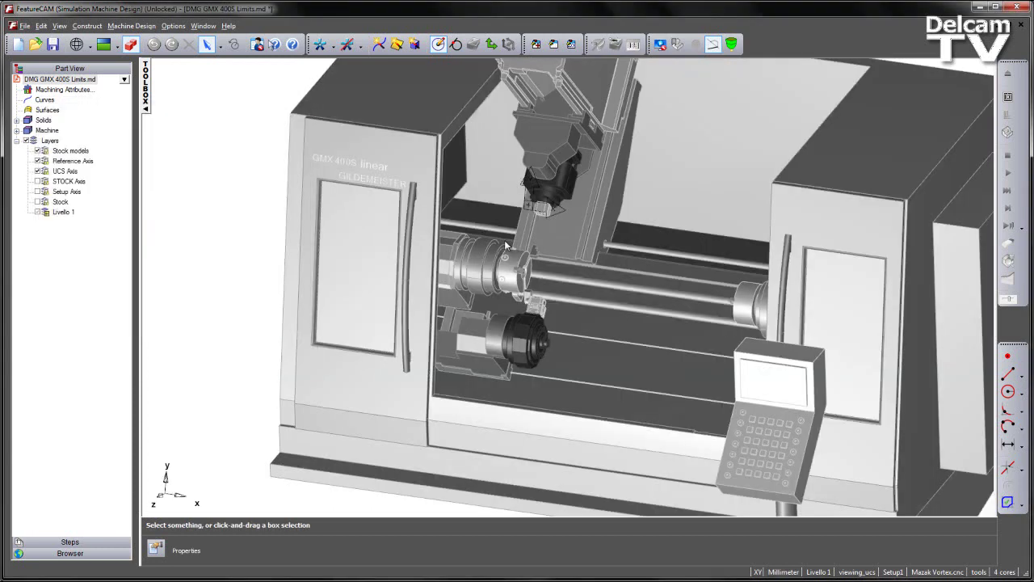
# Open the Turning Machine Limits example project from the browser as a read-only copy
pyautogui.click(203, 26)
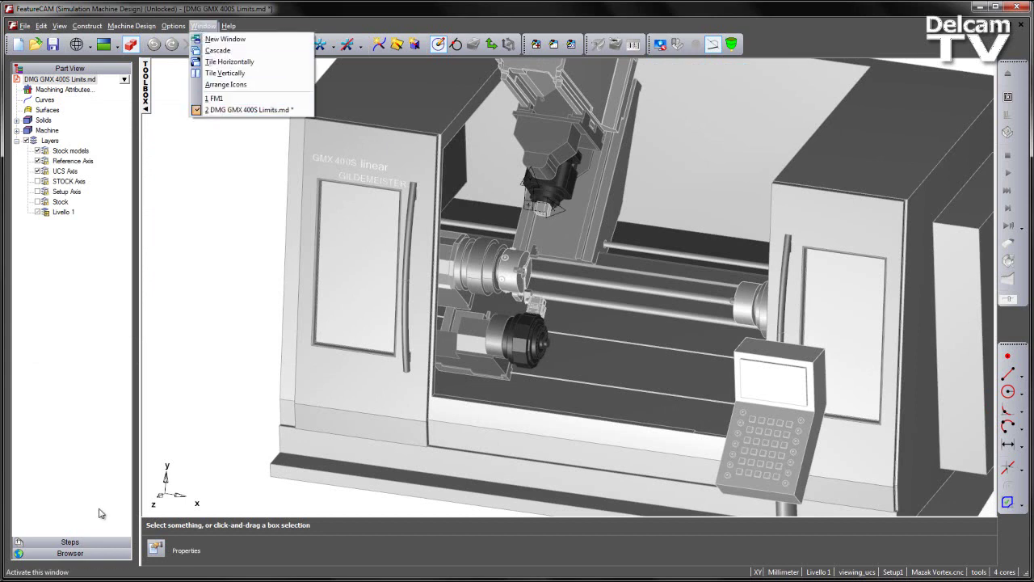
pyautogui.click(182, 347)
pyautogui.click(95, 553)
pyautogui.click(81, 366)
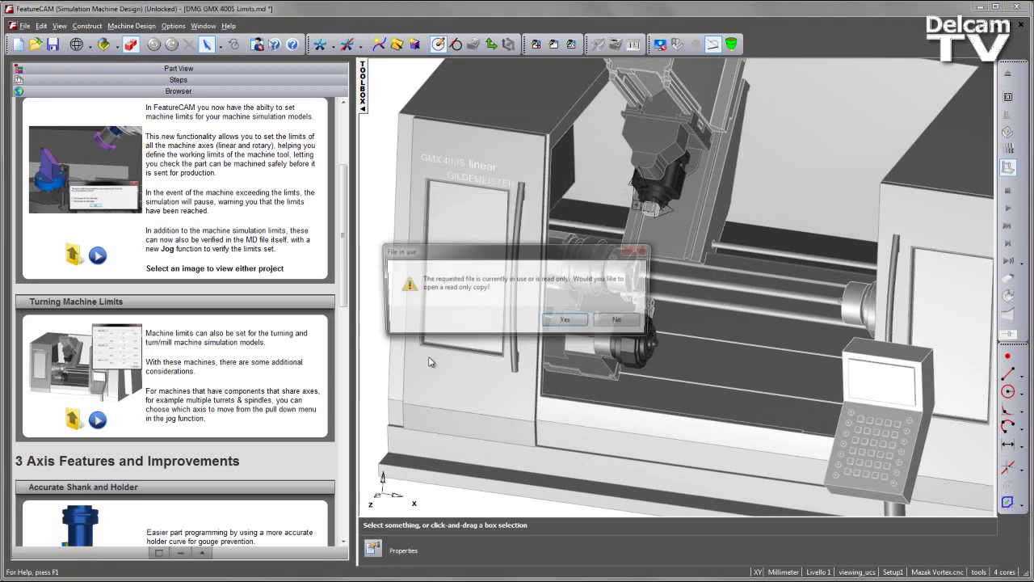
pyautogui.click(567, 323)
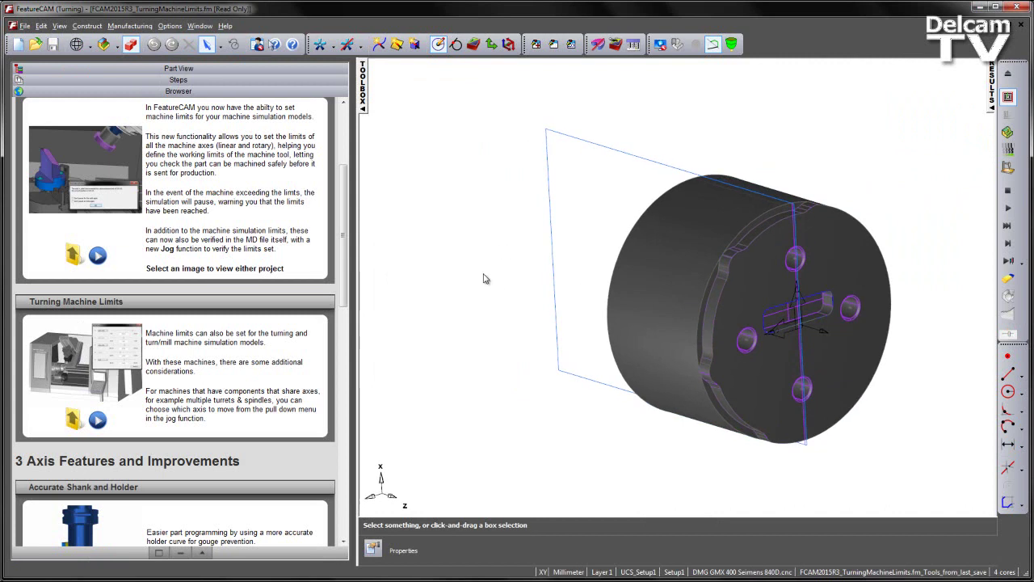
# Examine the part's features in the part tree, highlighting turn1, pocket xyc, holes xzc and pattern xyz on the model
pyautogui.click(145, 68)
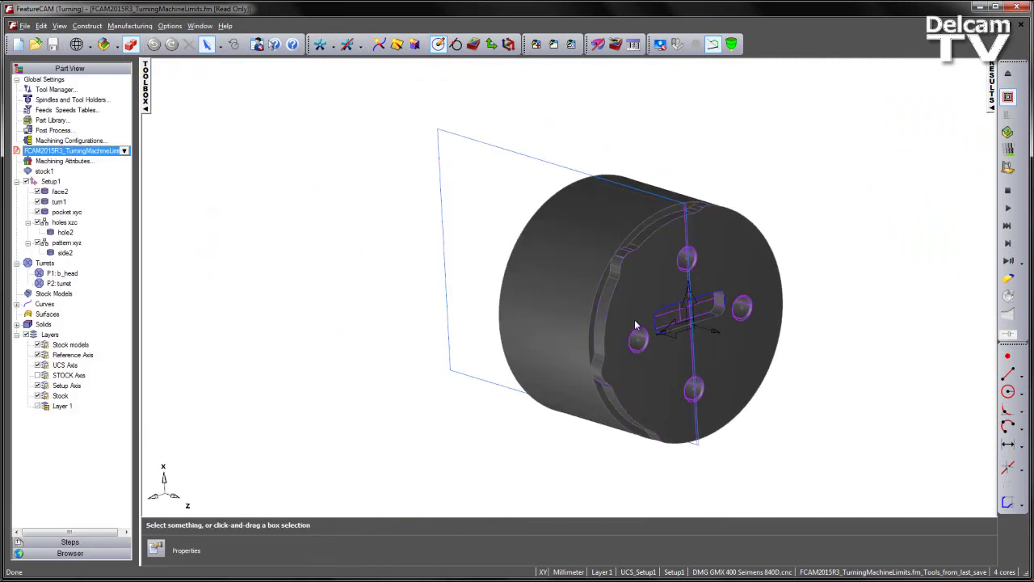
pyautogui.moveTo(633, 321)
pyautogui.mouseDown(button='middle')
pyautogui.moveTo(557, 319)
pyautogui.moveTo(590, 311)
pyautogui.moveTo(634, 321)
pyautogui.mouseUp(button='middle')
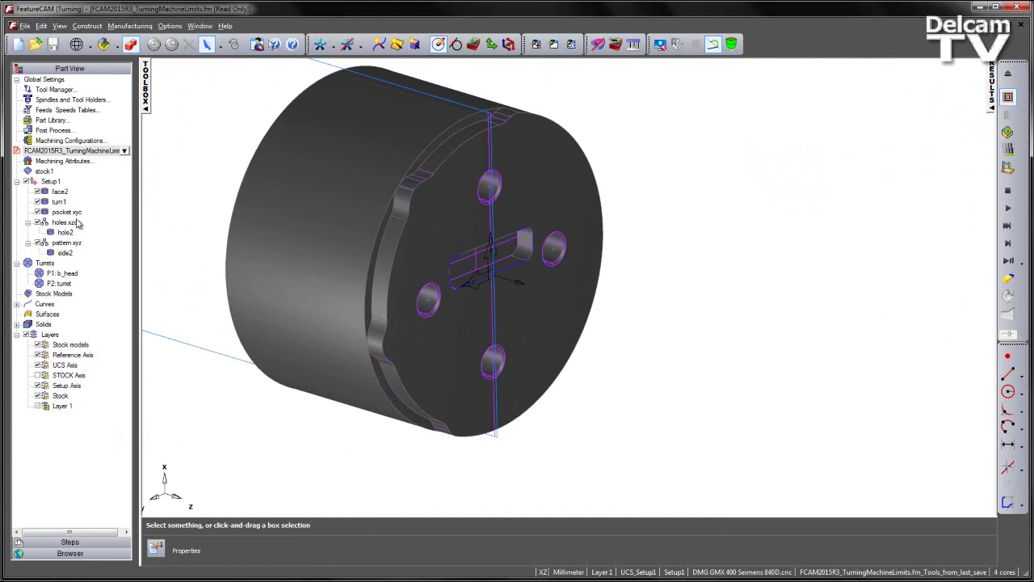
pyautogui.click(66, 194)
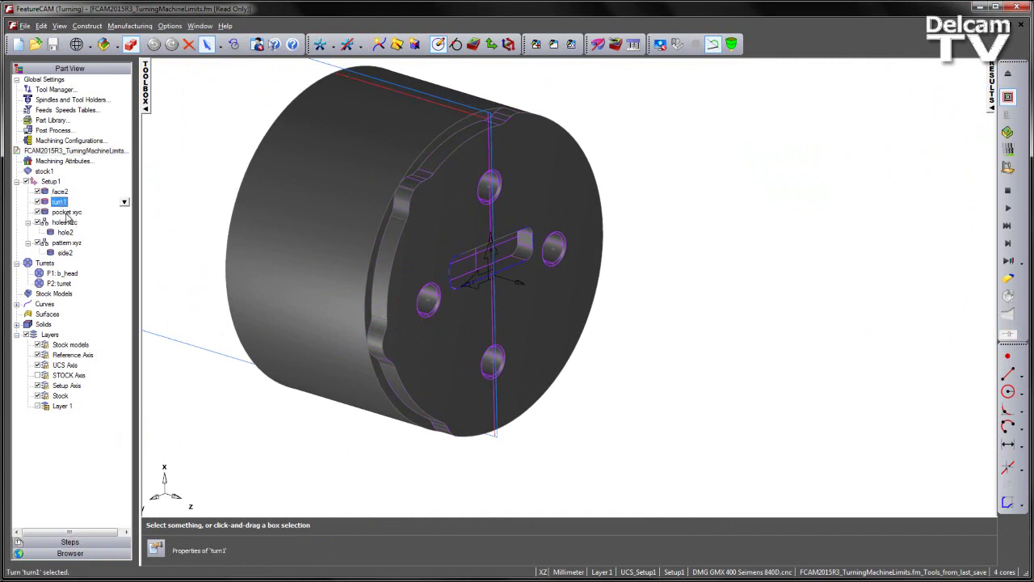
pyautogui.click(68, 212)
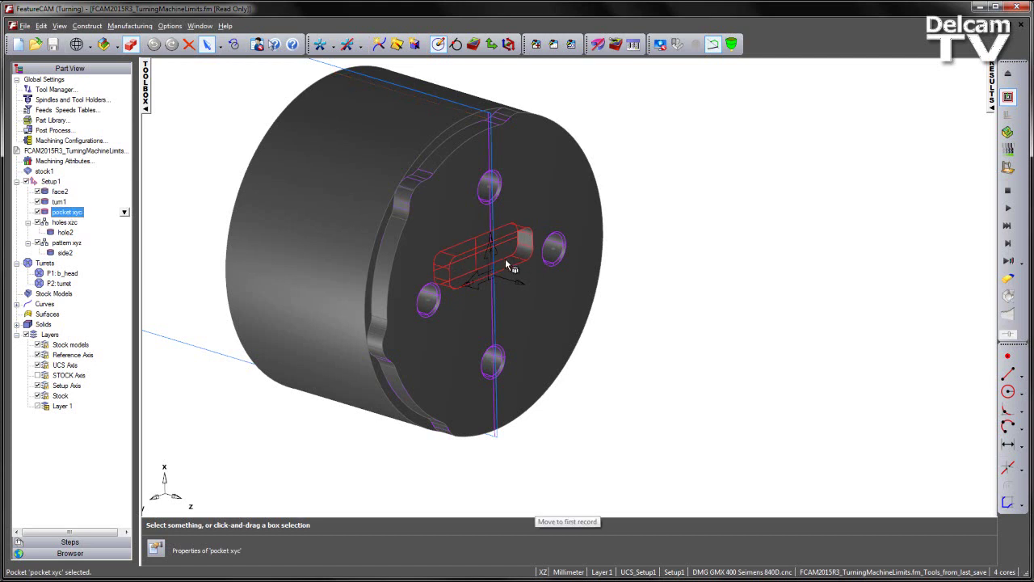
pyautogui.click(65, 223)
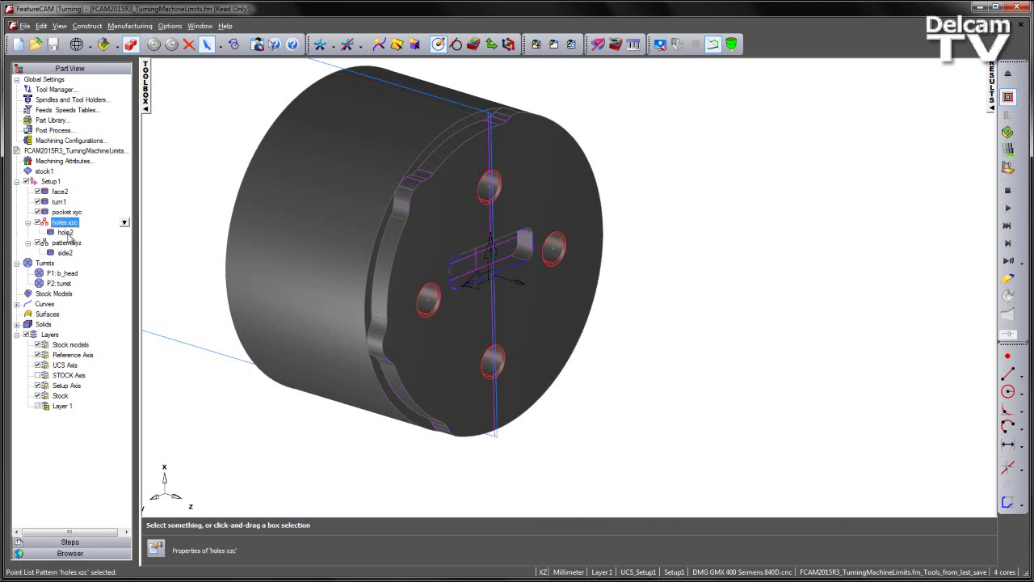
pyautogui.moveTo(280, 268); pyautogui.dragTo(238, 284, button='middle')
pyautogui.click(66, 242)
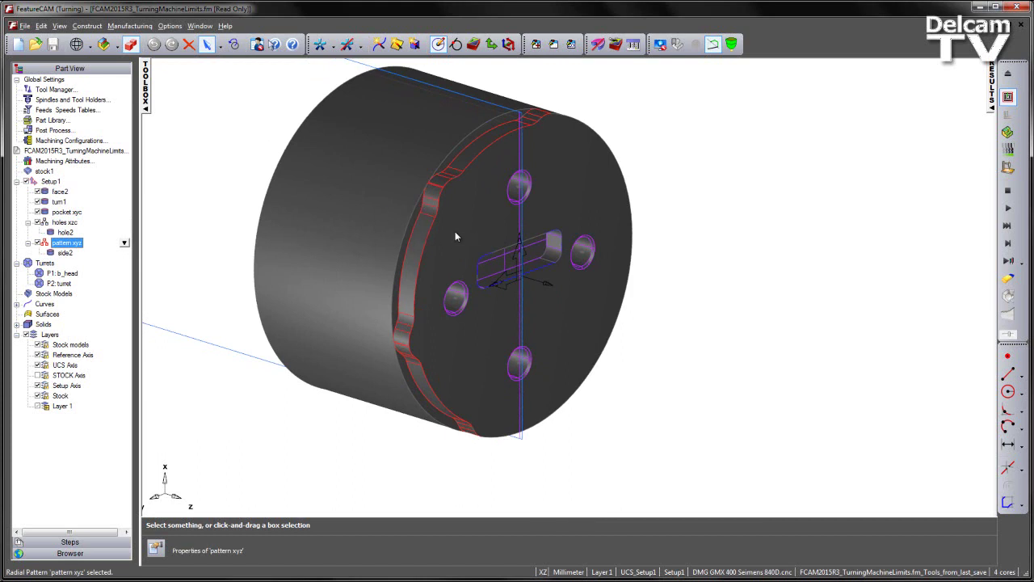
# Run the 3D simulation of the part, inspect the machined result, and clear the simulation
pyautogui.click(1009, 209)
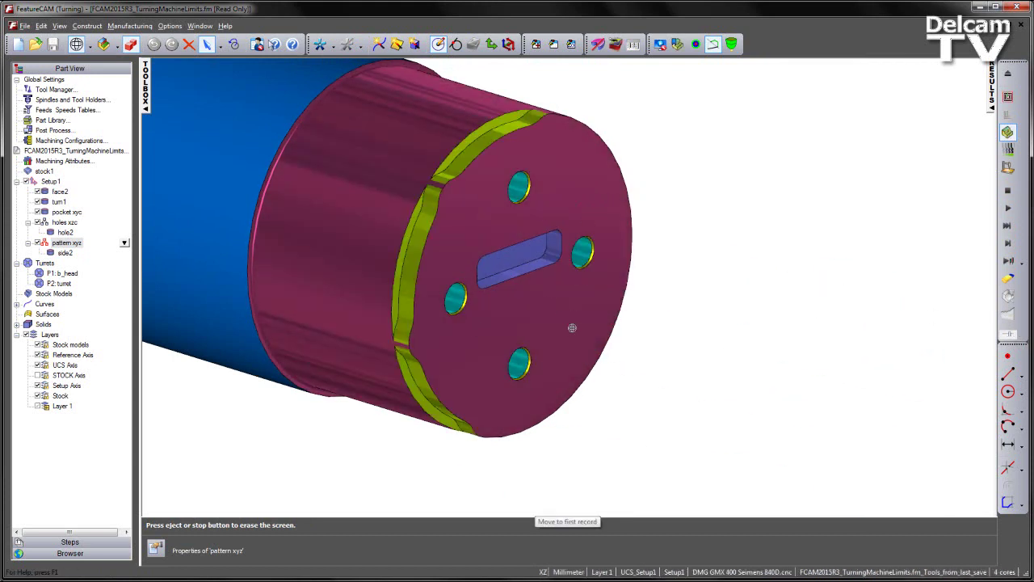
pyautogui.moveTo(587, 333); pyautogui.dragTo(635, 337, button='middle')
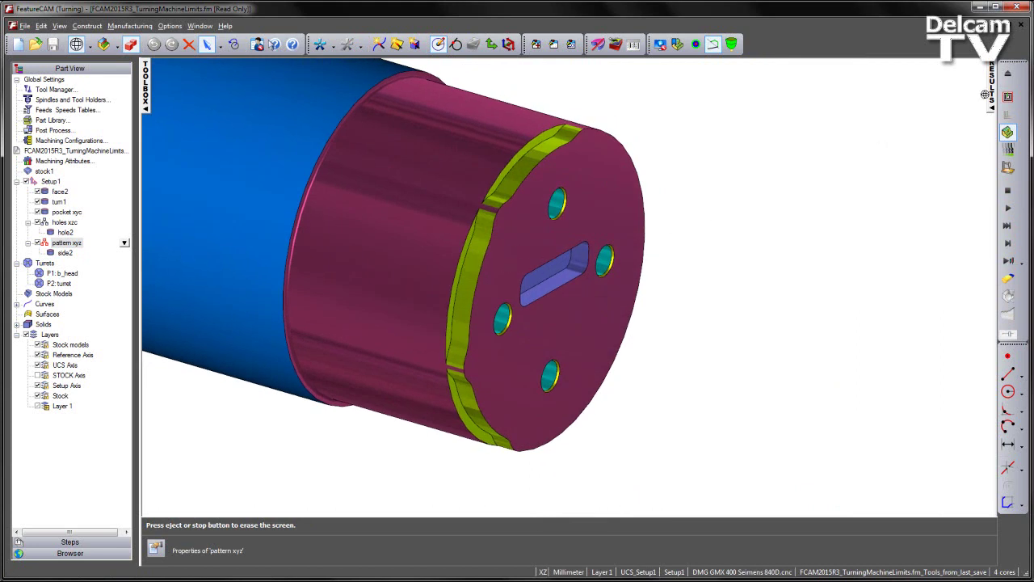
pyautogui.click(1007, 75)
pyautogui.moveTo(446, 342); pyautogui.dragTo(498, 331, button='middle')
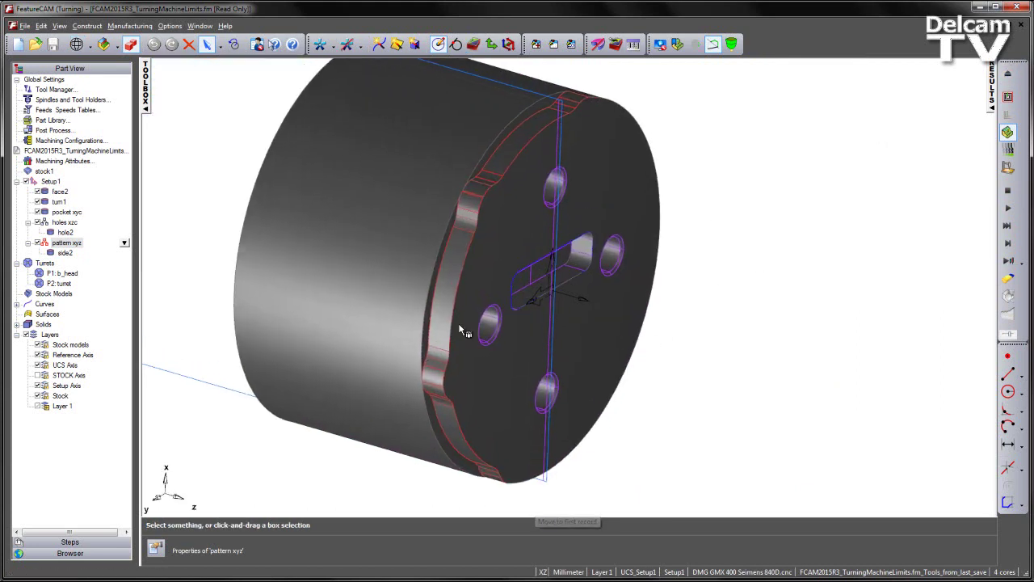
# Run the machine simulation of the part and move the Outside of Limits warning clear of the tool
pyautogui.click(1008, 167)
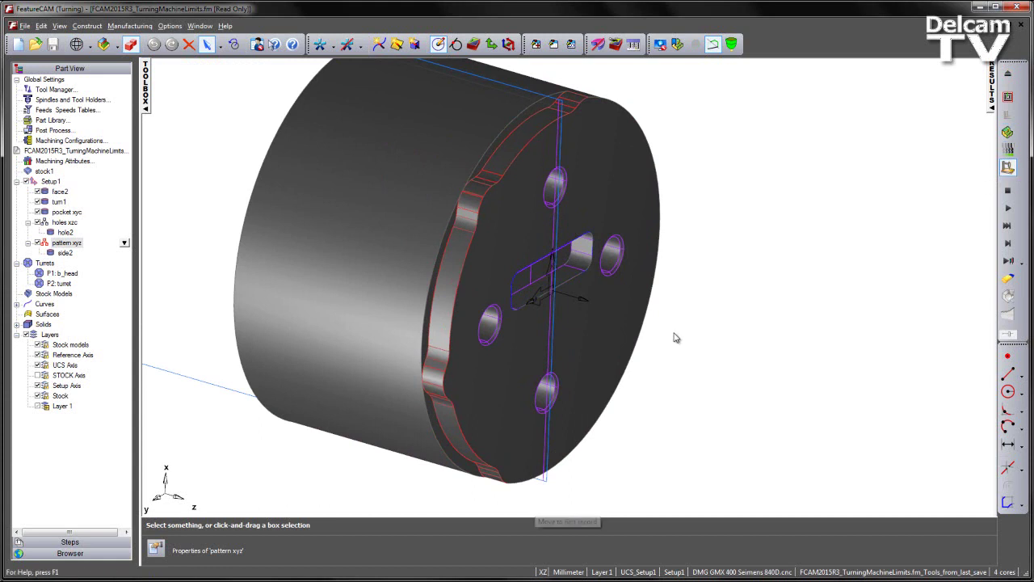
pyautogui.click(1007, 207)
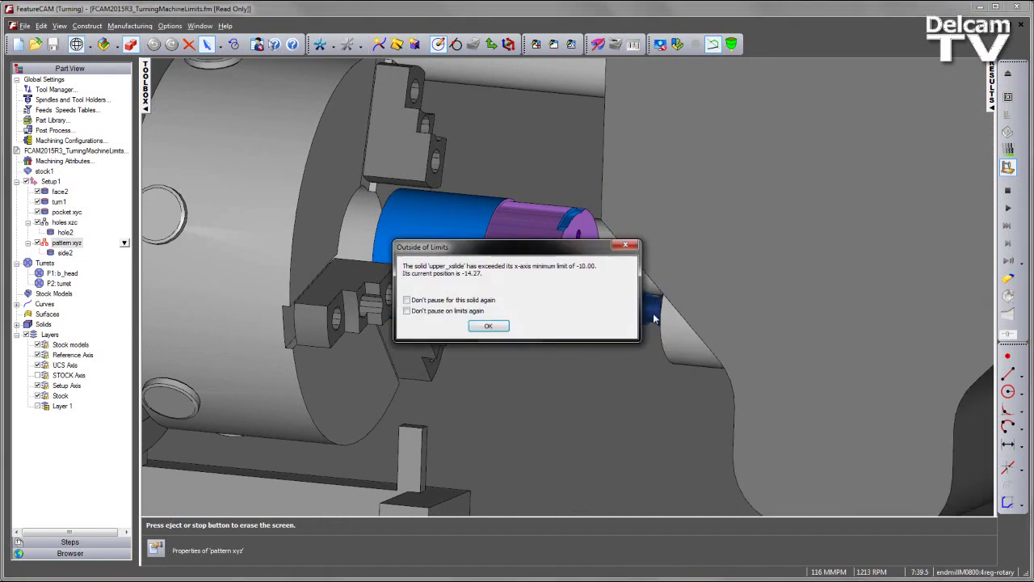
pyautogui.moveTo(517, 246); pyautogui.dragTo(310, 244)
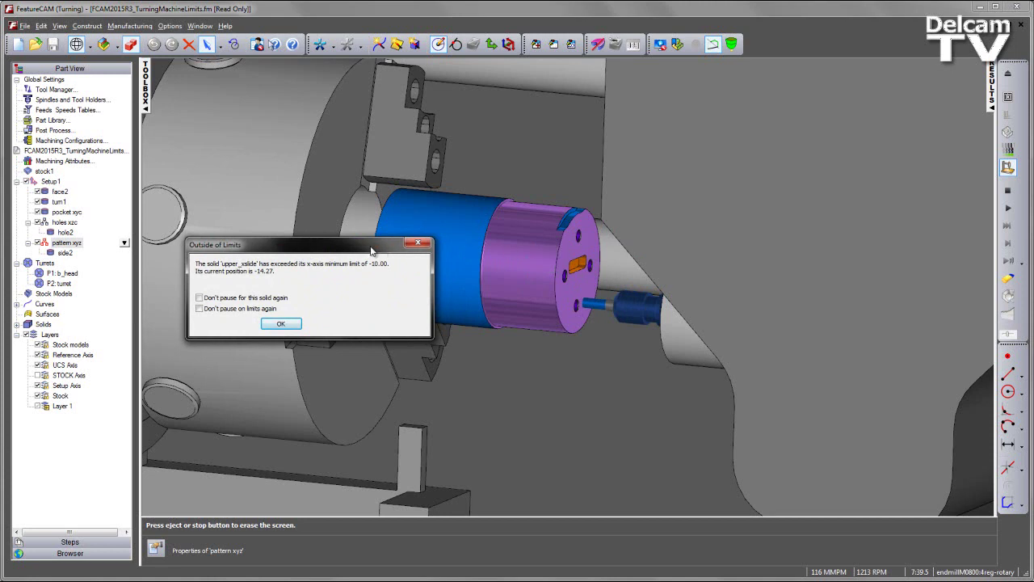
pyautogui.moveTo(371, 251); pyautogui.dragTo(424, 229)
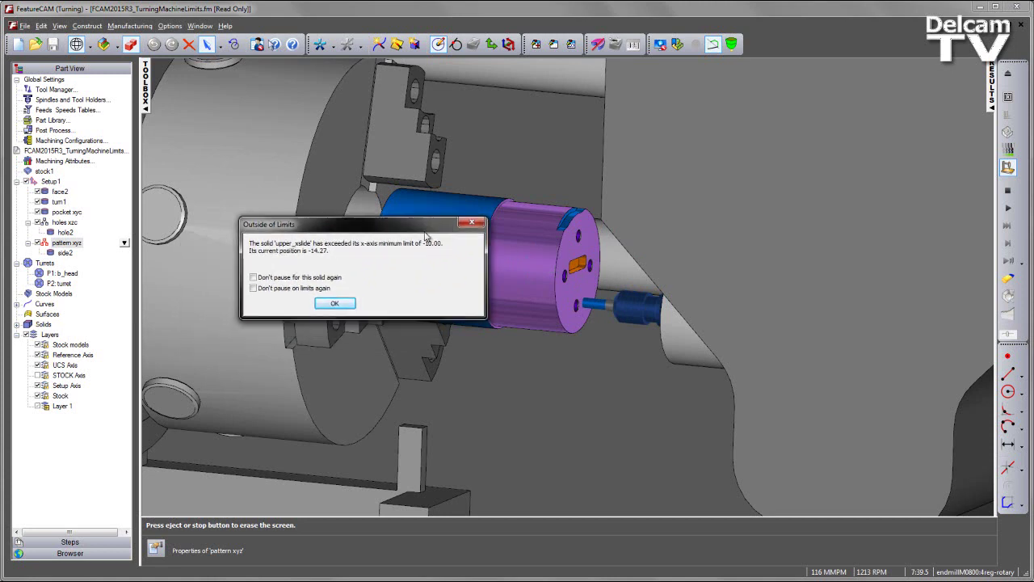
# Acknowledge the Outside of Limits warnings while continuing the machine simulation, and clear the simulation
pyautogui.click(335, 303)
pyautogui.click(1007, 212)
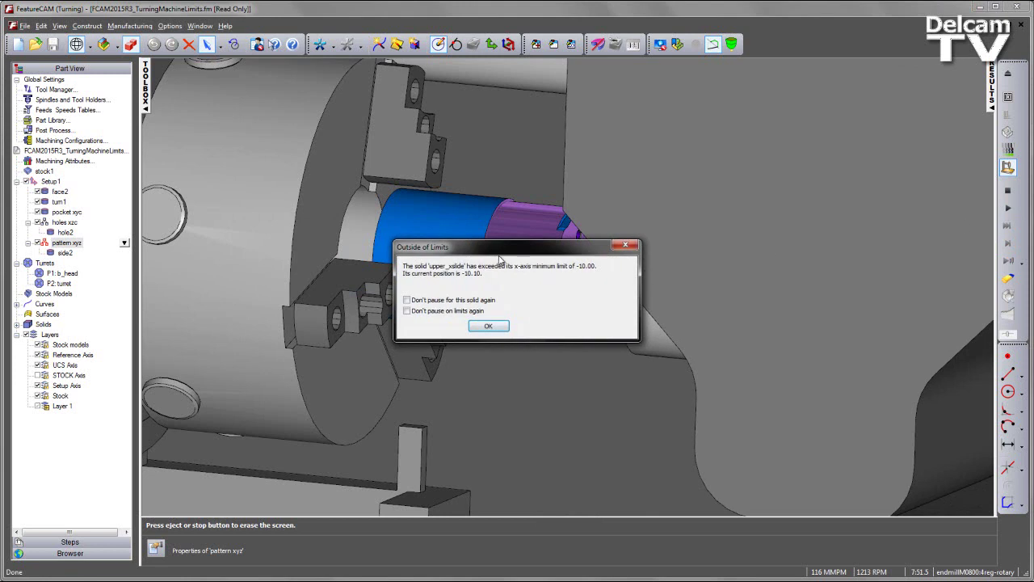
pyautogui.click(488, 327)
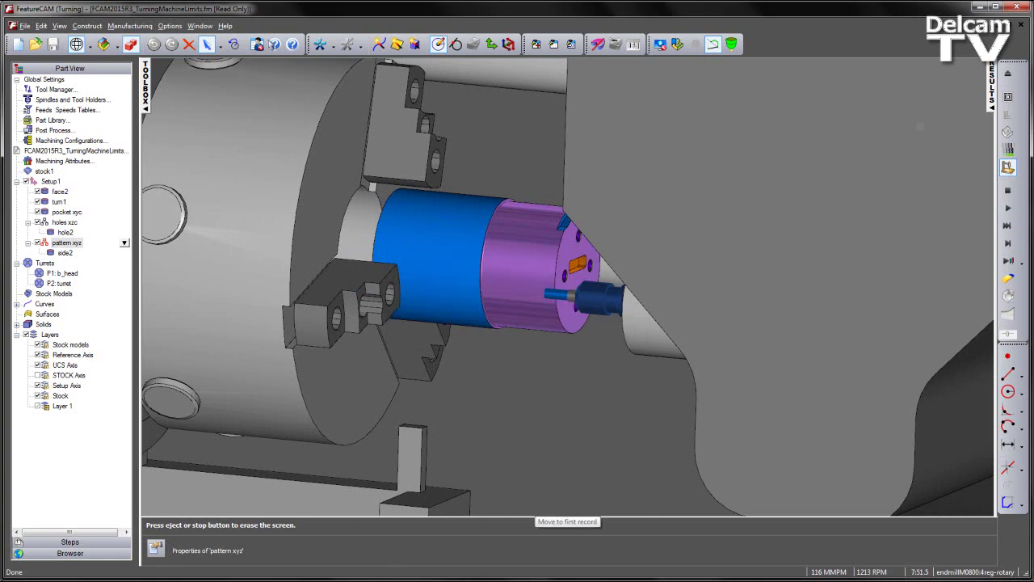
pyautogui.click(1007, 74)
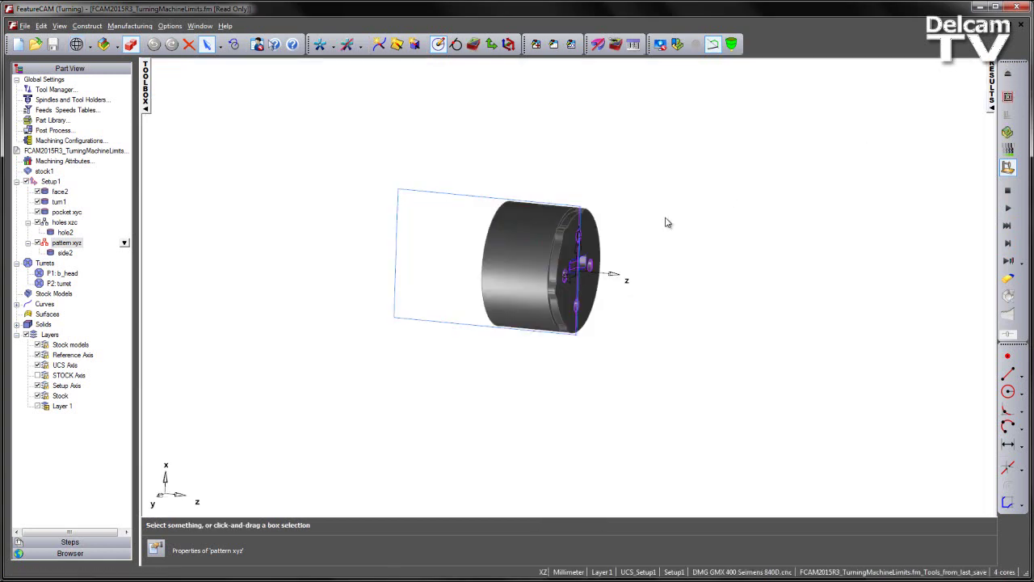
# Open the properties of pattern xyz and move the dialog clear of the part's side cuts
pyautogui.moveTo(637, 237); pyautogui.dragTo(612, 279, button='middle')
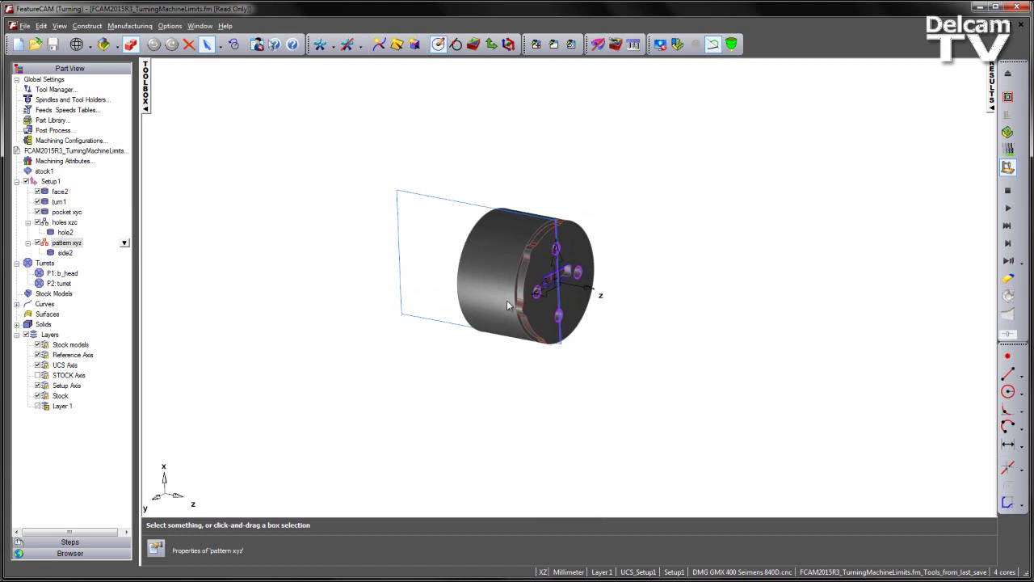
pyautogui.moveTo(567, 221); pyautogui.dragTo(569, 253, button='middle')
pyautogui.scroll(10, 574, 284)
pyautogui.moveTo(583, 239); pyautogui.dragTo(590, 231, button='middle')
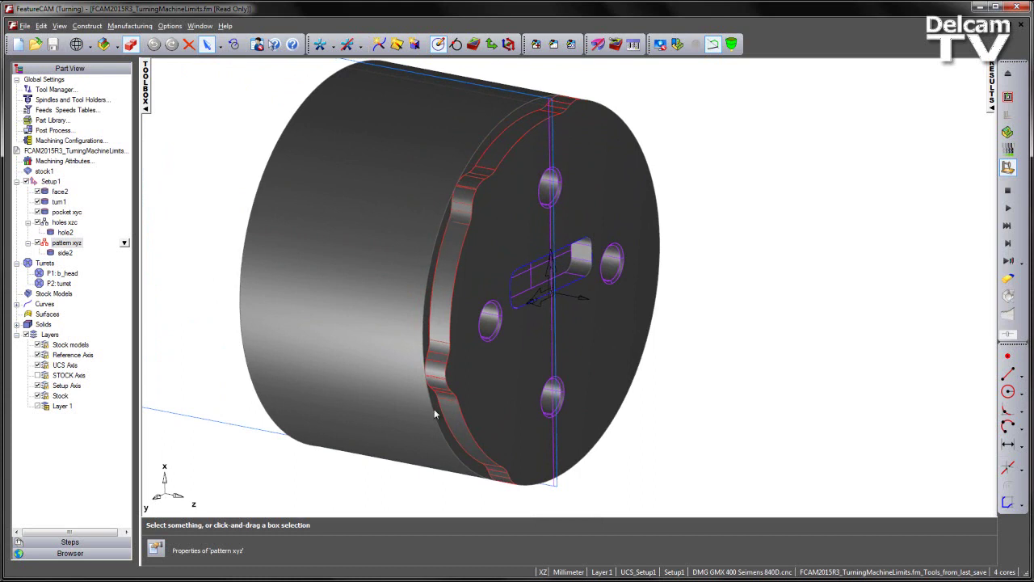
pyautogui.doubleClick(68, 243)
pyautogui.moveTo(253, 147); pyautogui.dragTo(466, 87)
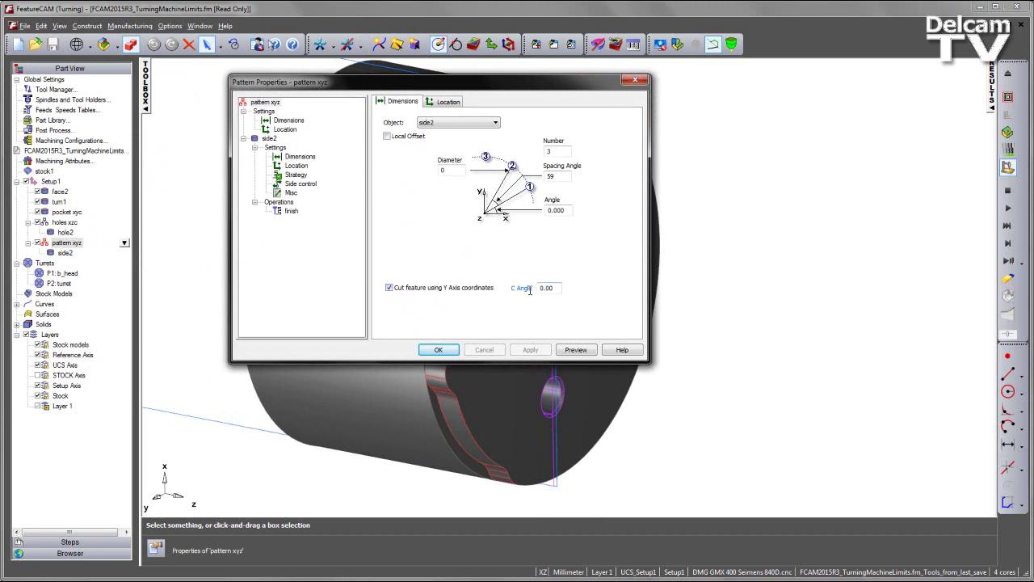
pyautogui.moveTo(530, 82); pyautogui.dragTo(334, 67)
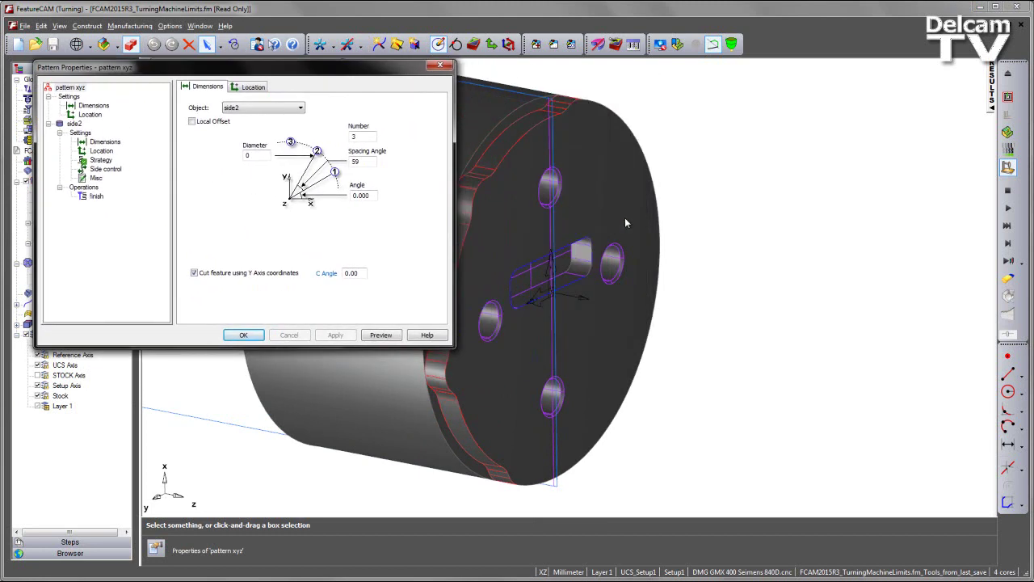
pyautogui.moveTo(625, 220); pyautogui.dragTo(622, 334, button='middle')
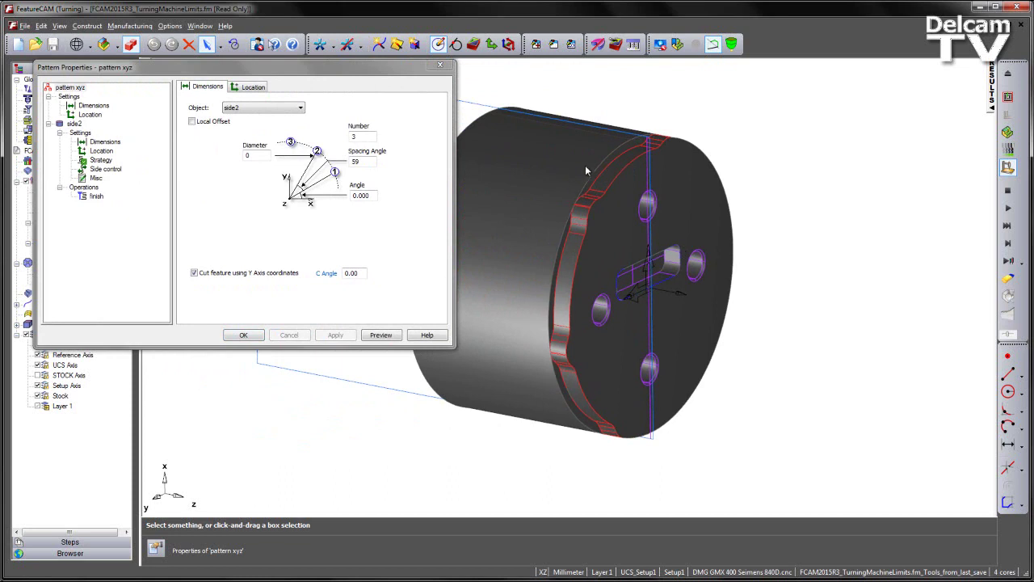
# Pick the C Angle of pattern xyz from the middle side cut on the model, round it to 70, and apply the change
pyautogui.click(326, 274)
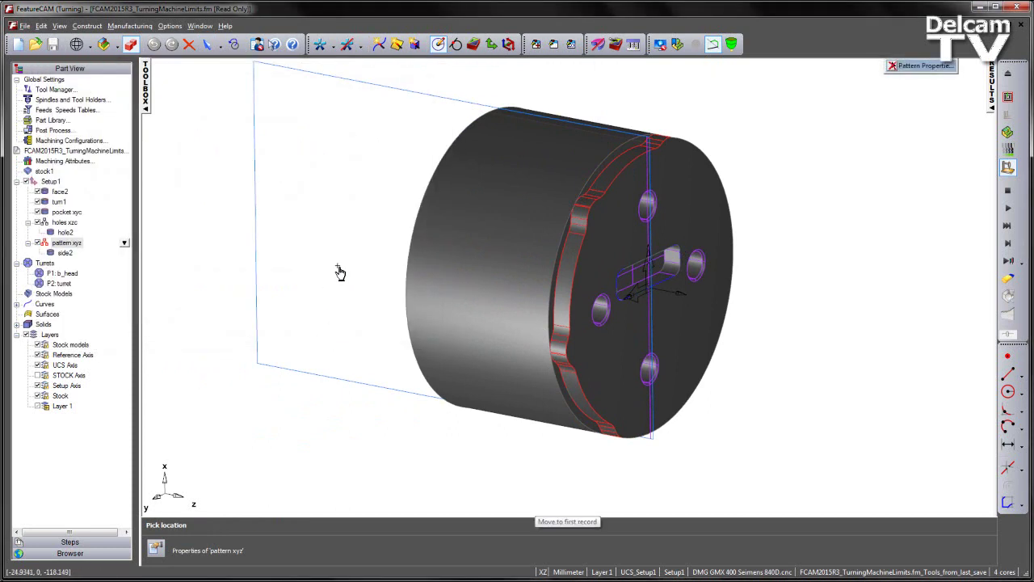
pyautogui.press('F5')
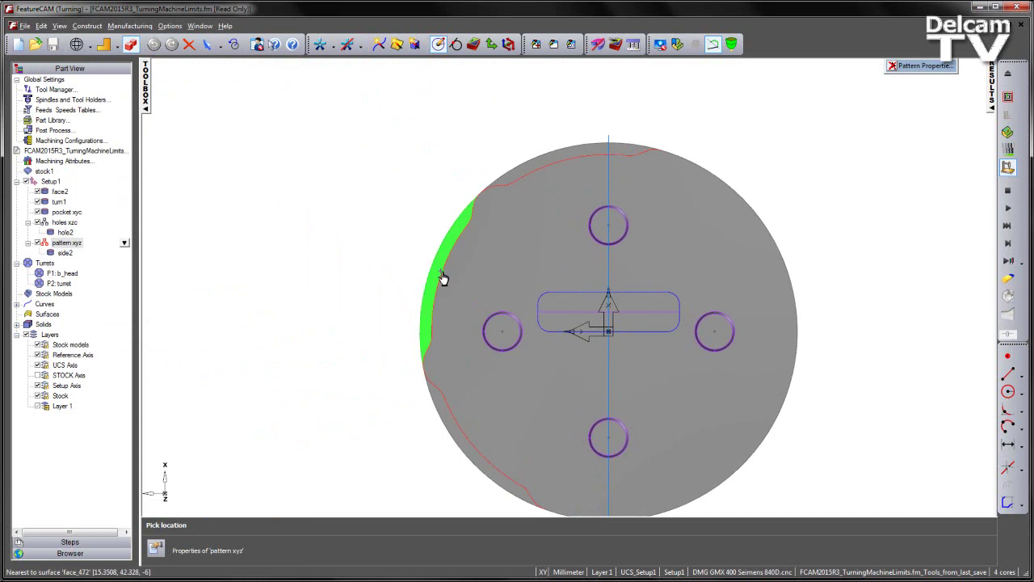
pyautogui.click(443, 277)
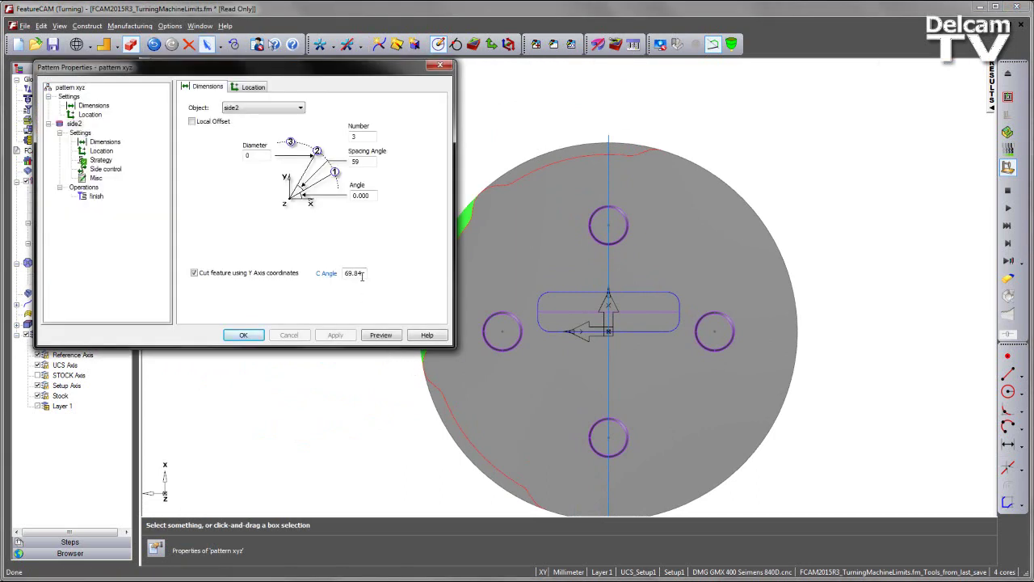
pyautogui.moveTo(365, 272); pyautogui.dragTo(349, 273)
pyautogui.press('BackSpace')
pyautogui.press('BackSpace')
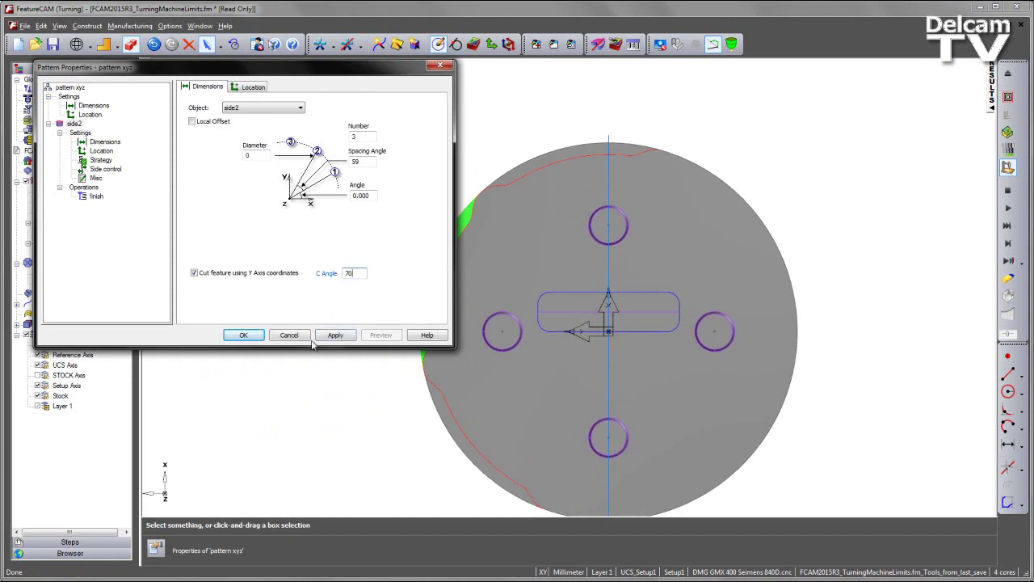
pyautogui.click(335, 336)
pyautogui.click(242, 337)
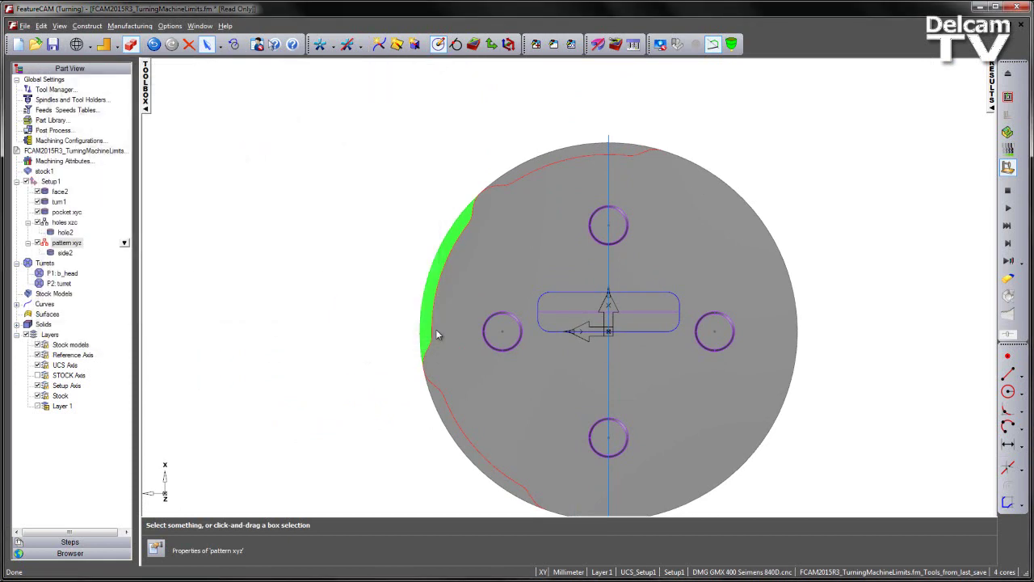
# Rerun the machine simulation of the part and inspect the machined side cuts on its front face
pyautogui.moveTo(372, 235); pyautogui.dragTo(397, 276, button='middle')
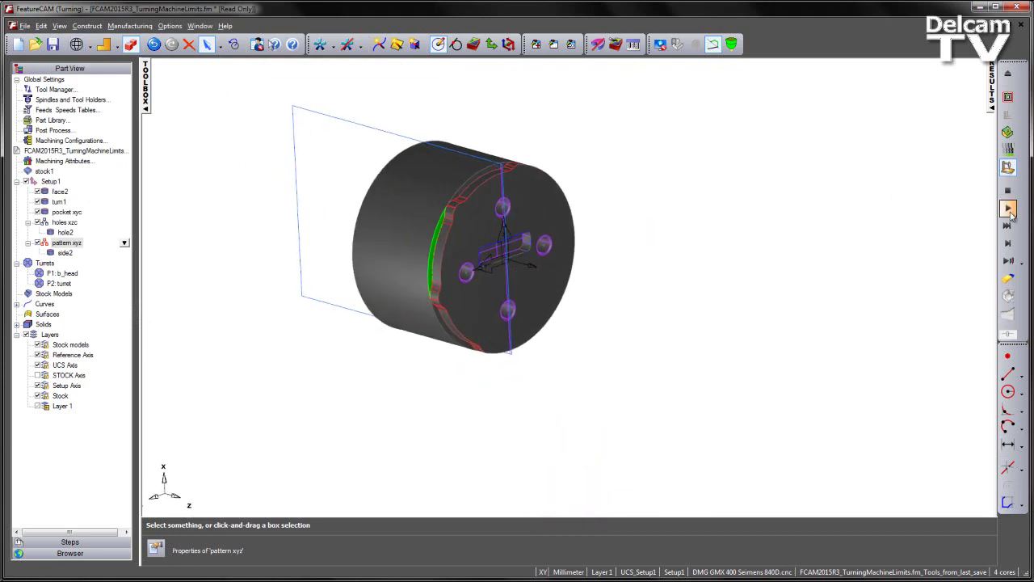
pyautogui.click(1008, 208)
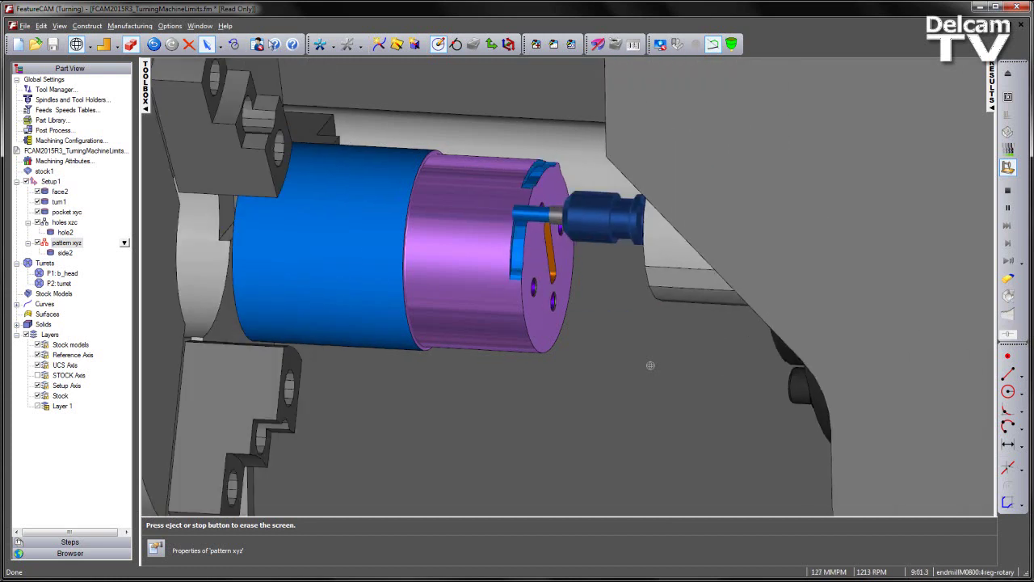
pyautogui.moveTo(664, 358); pyautogui.dragTo(450, 318, button='middle')
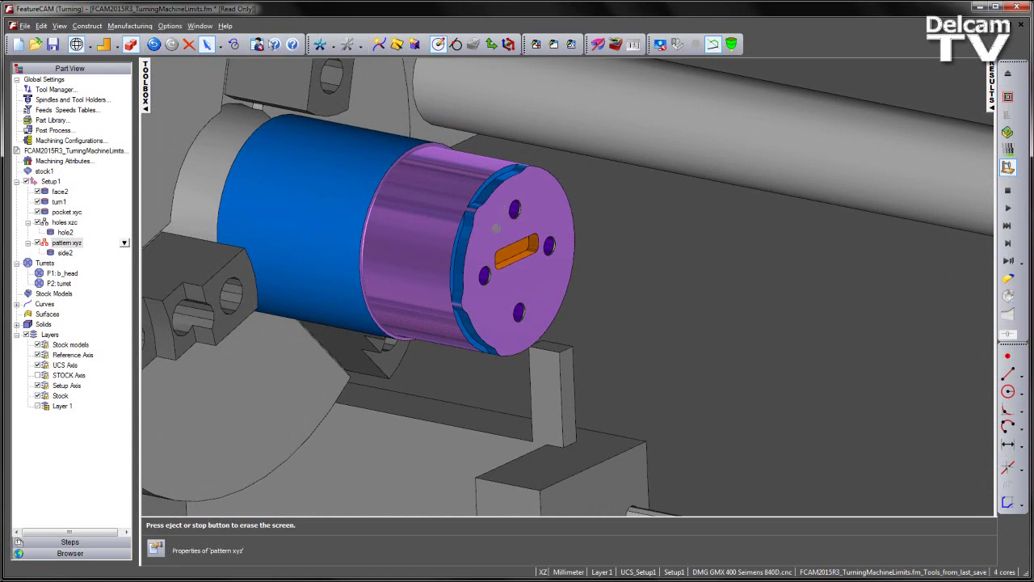
pyautogui.scroll(2, 521, 307)
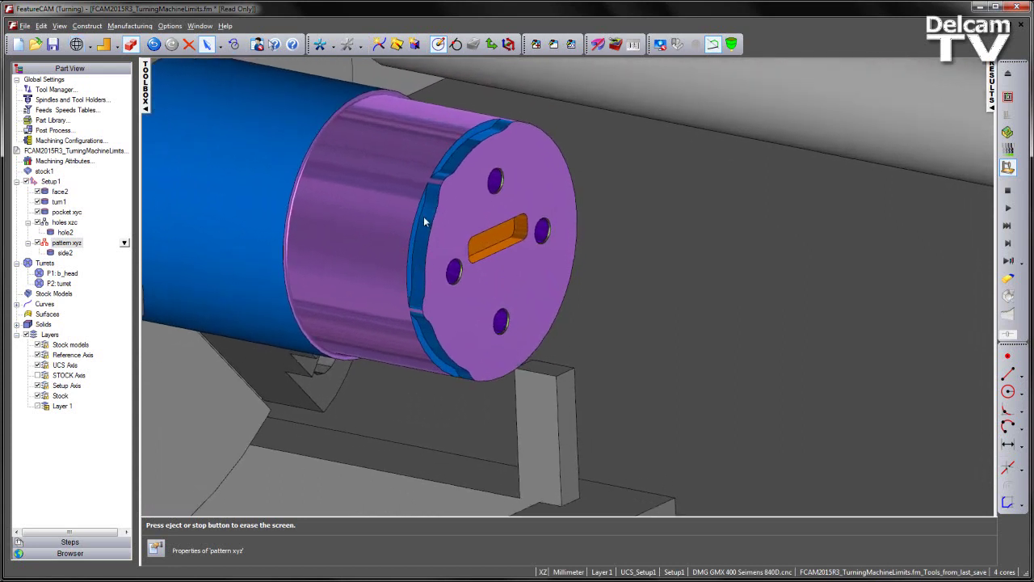